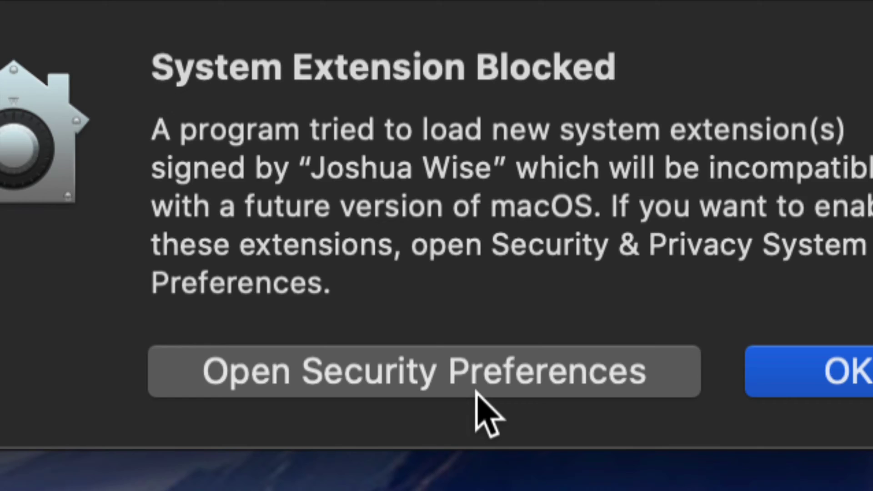
Step: Unlock Security & Privacy and allow Joshua Wise's blocked system extension to load
click(476, 392)
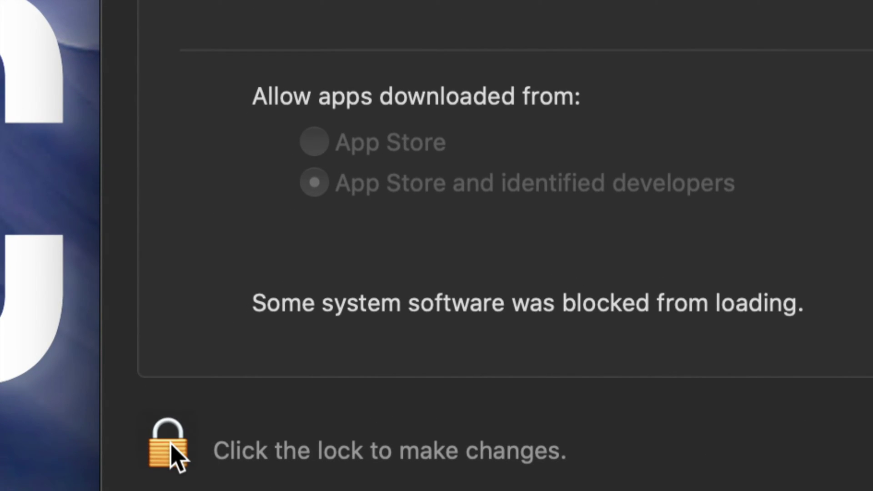
click(171, 445)
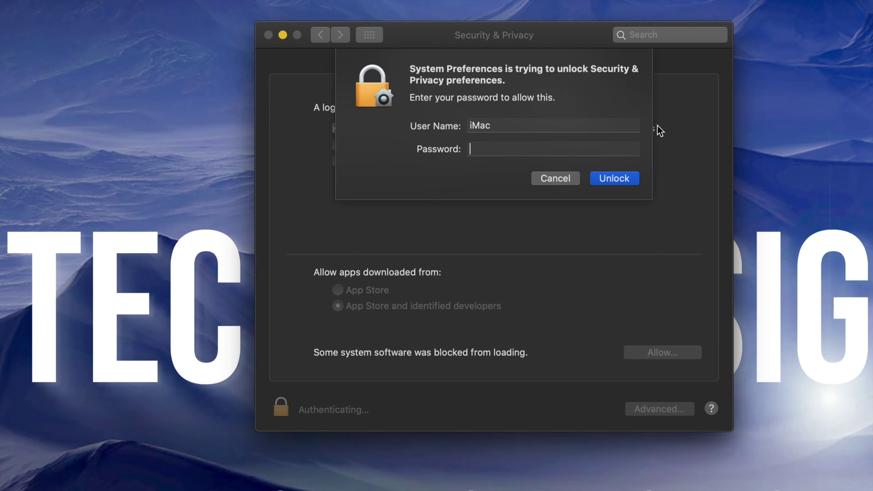
click(614, 178)
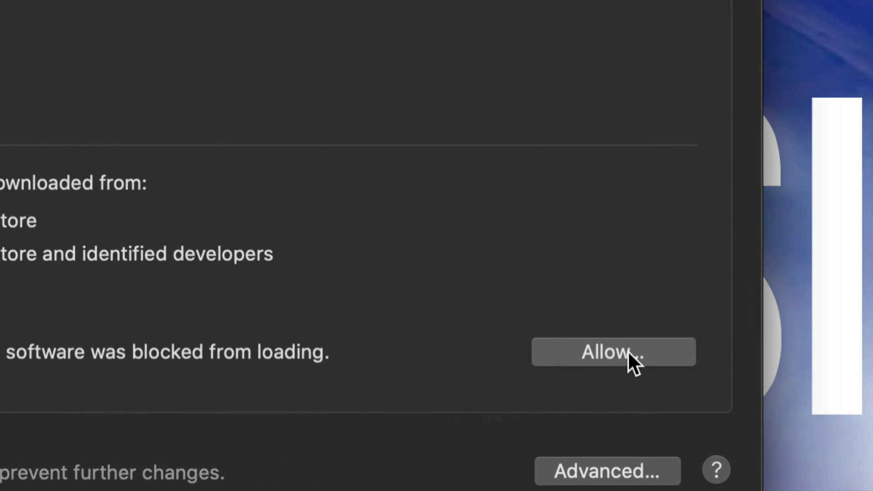
click(627, 350)
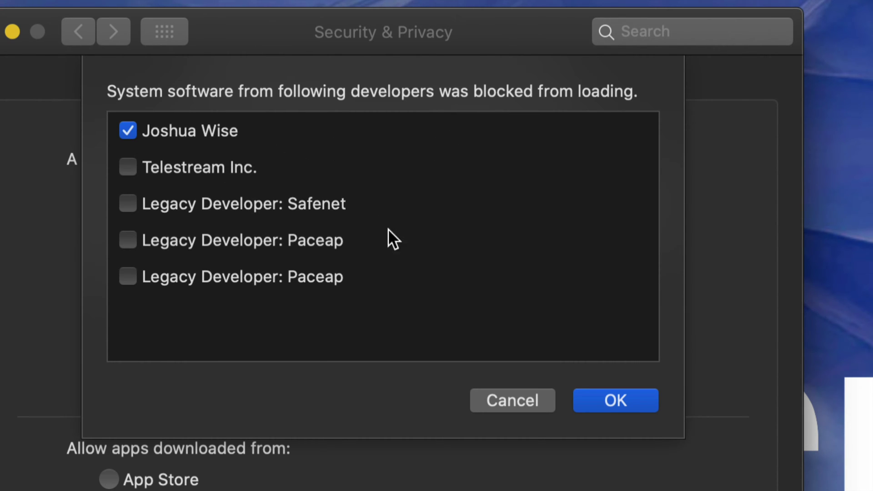
click(611, 399)
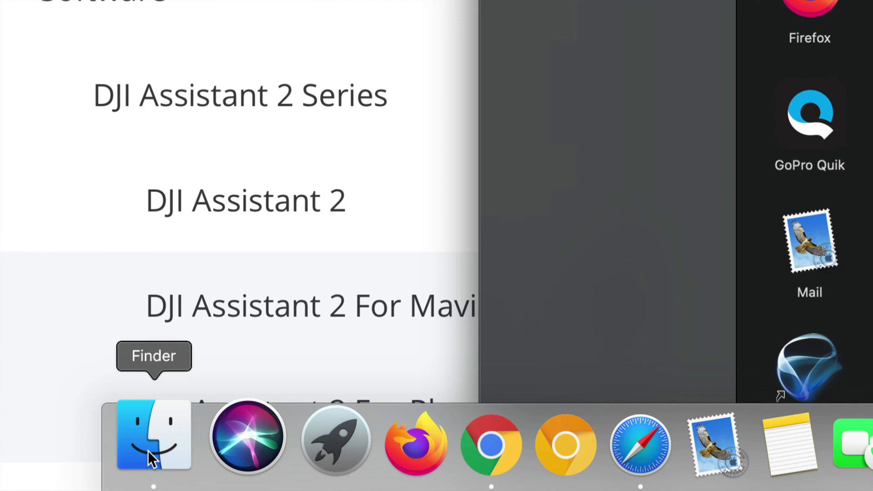
Step: Launch DJI Assistant 2 For Mavic from Finder's Applications and allow DJIServiceCore incoming connections
click(143, 450)
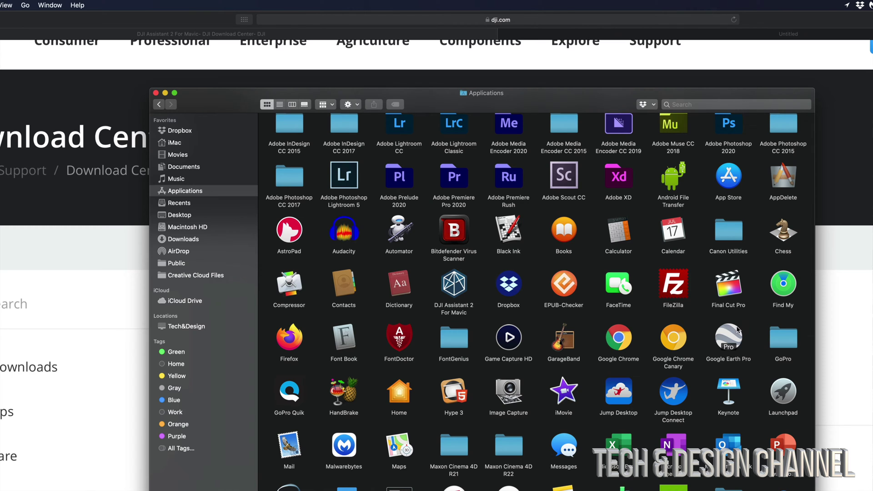
scroll(636, 318, down, 2)
scroll(570, 272, down, 2)
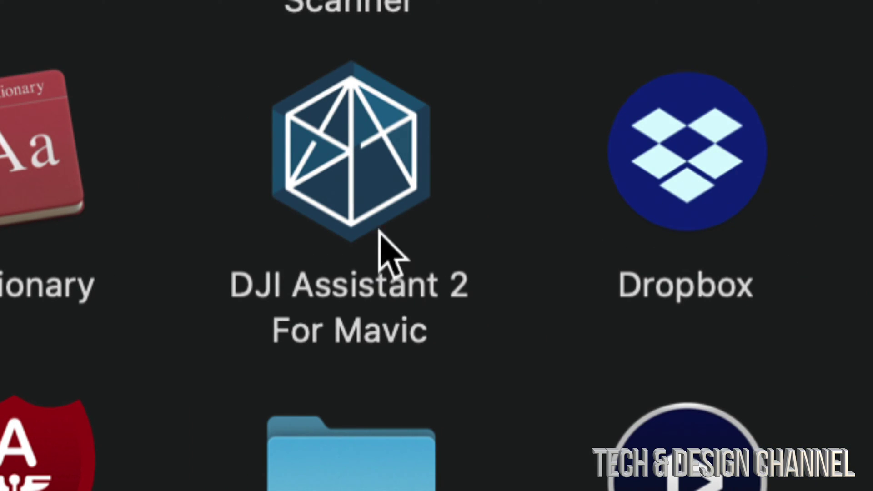
click(356, 190)
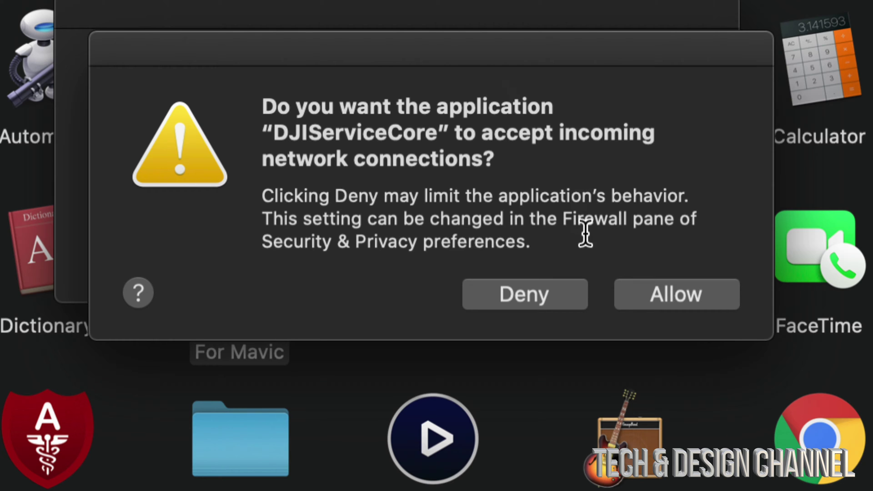
click(687, 293)
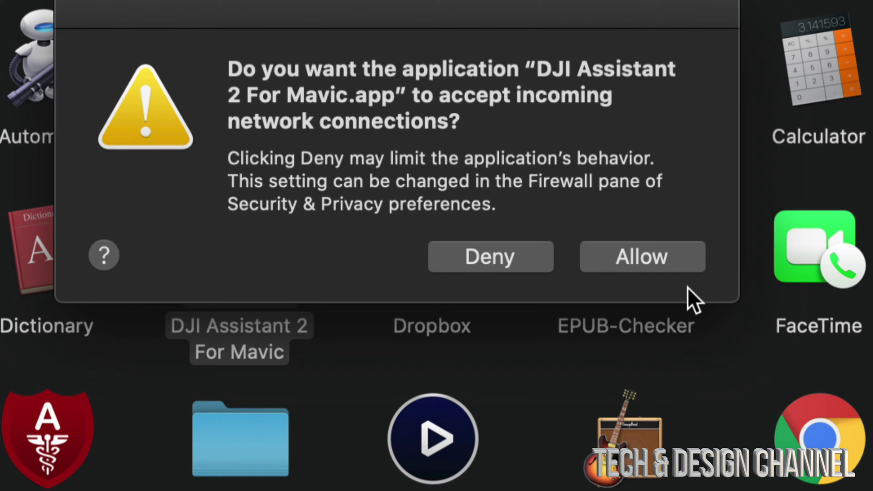
Step: Allow DJI Assistant 2 connections, dismiss the Mavic Mini notice, and accept terms and privacy policy
click(653, 263)
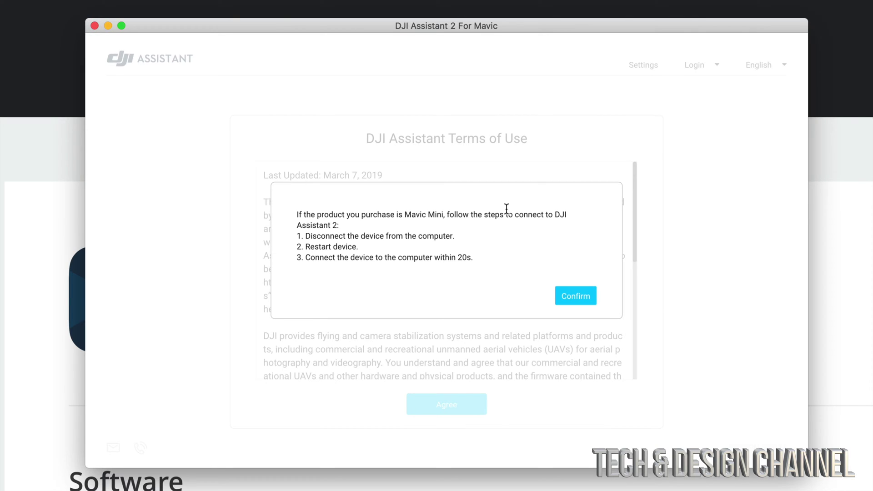
click(574, 297)
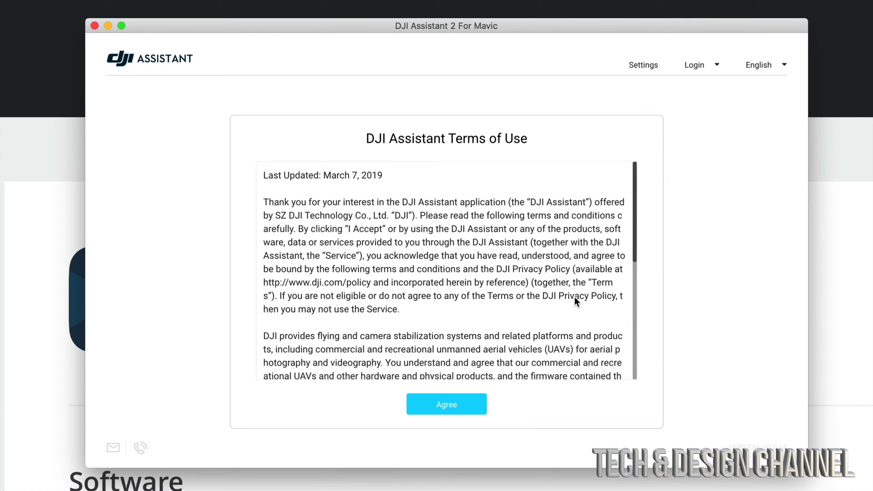
click(448, 406)
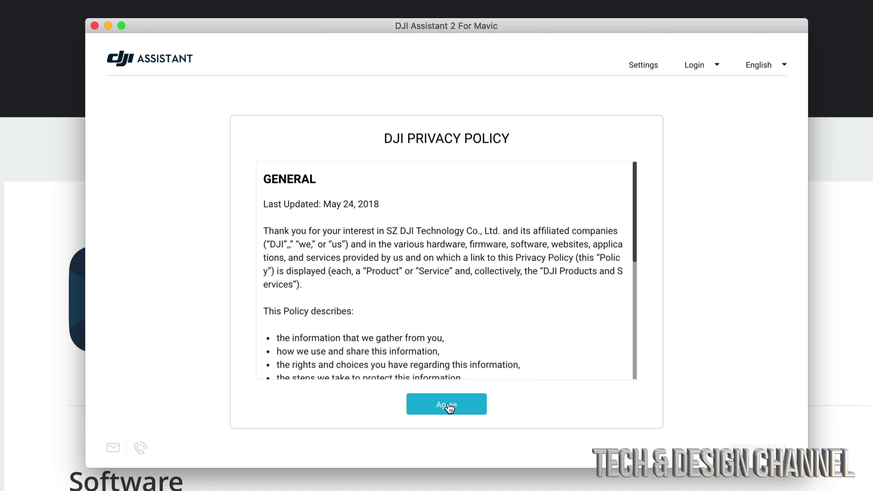
click(449, 407)
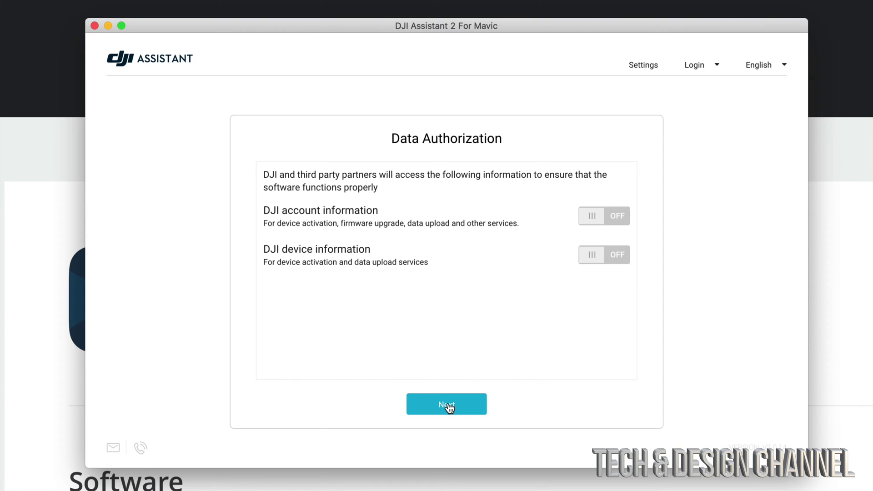
Step: Turn on both account and device data sharing and continue to sign-in
click(603, 222)
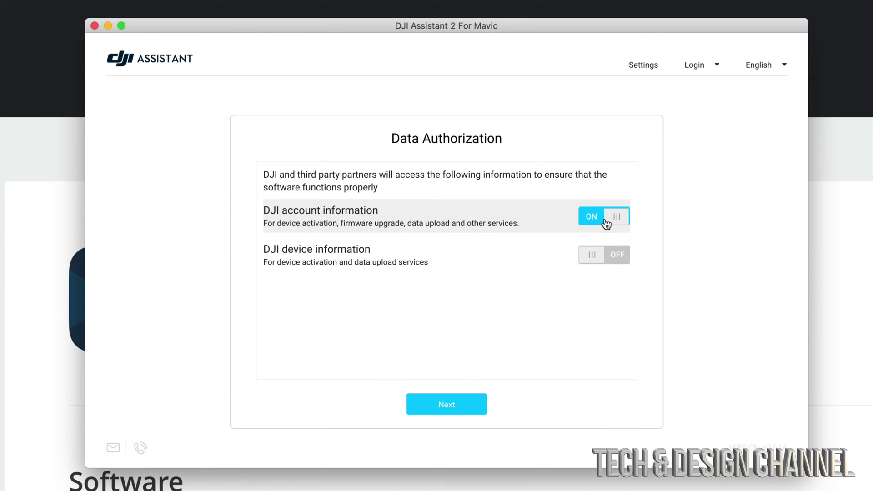
click(616, 254)
click(455, 406)
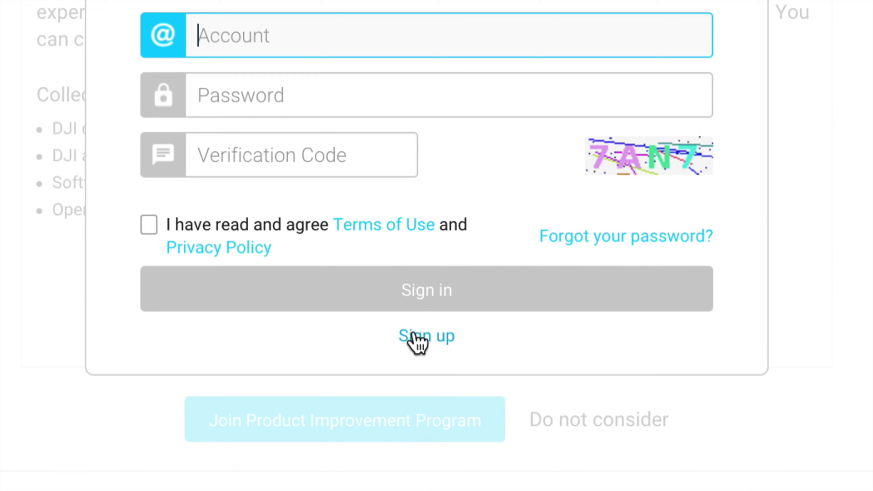
Step: Close the DJI sign-in form without logging in
click(427, 345)
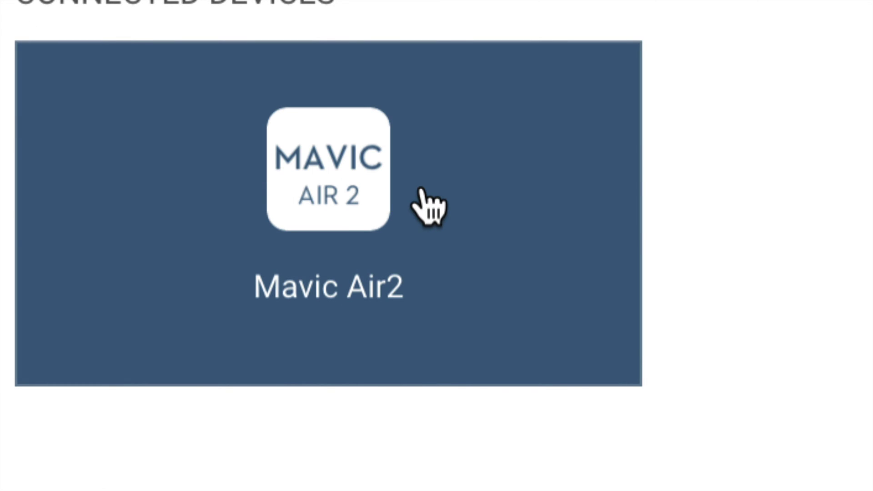
Step: Check the Mavic Air2's firmware V01.00.0340, cancel the reinstall prompt, and move the window aside
click(427, 207)
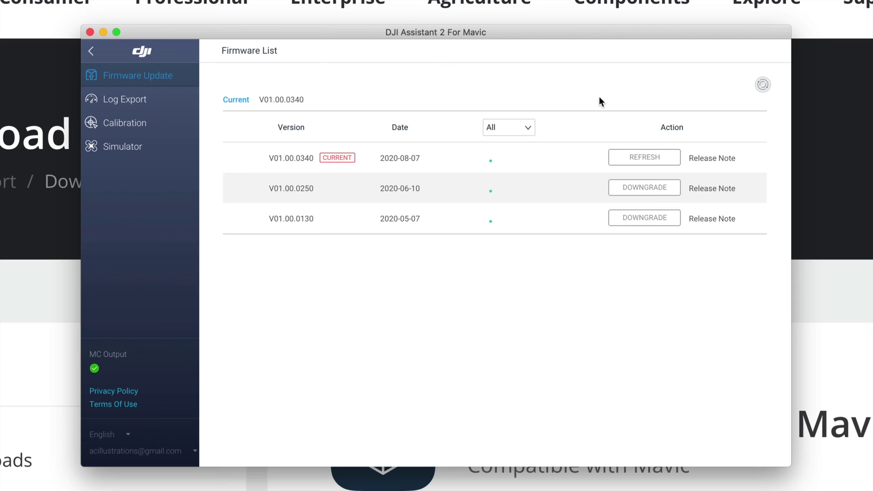
click(652, 158)
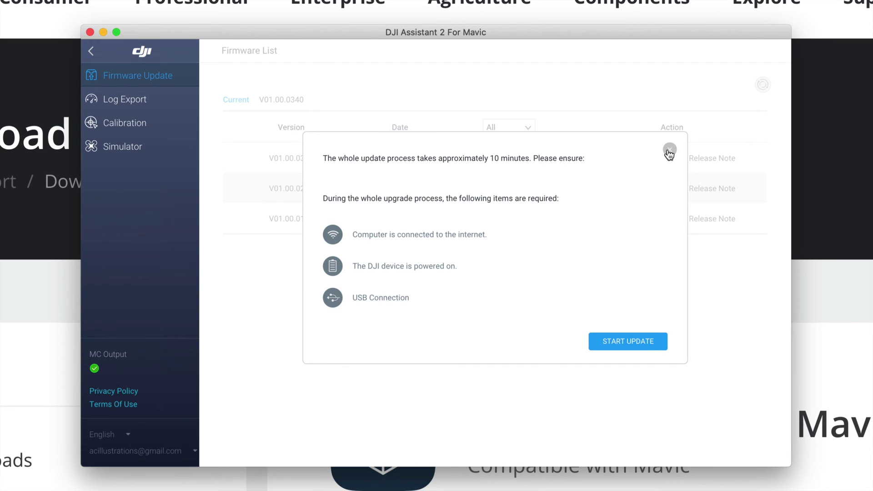
click(670, 150)
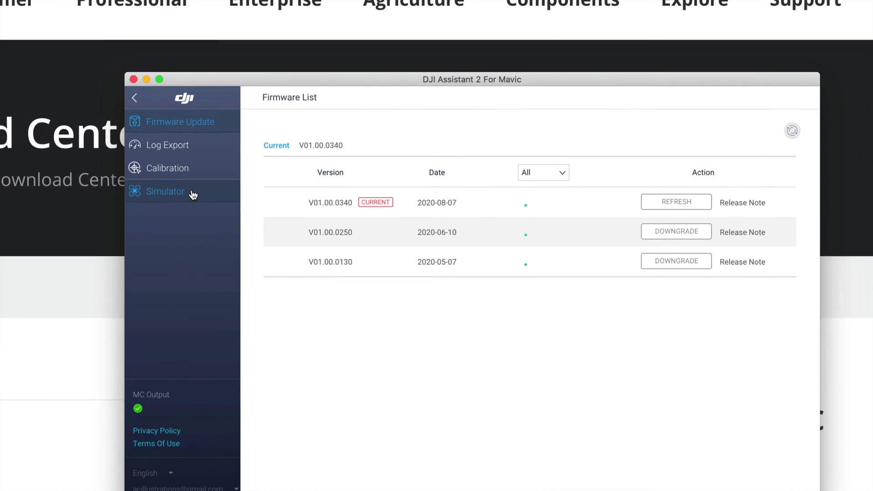
drag(403, 82, 370, 59)
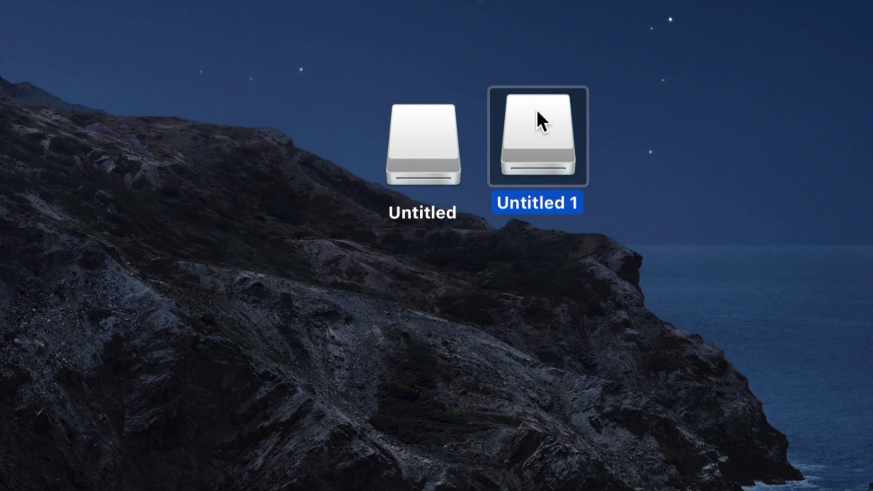
Step: Open the Untitled drive's DCIM > 100MEDIA folder showing DJI_0001 to DJI_0004
drag(536, 108, 563, 134)
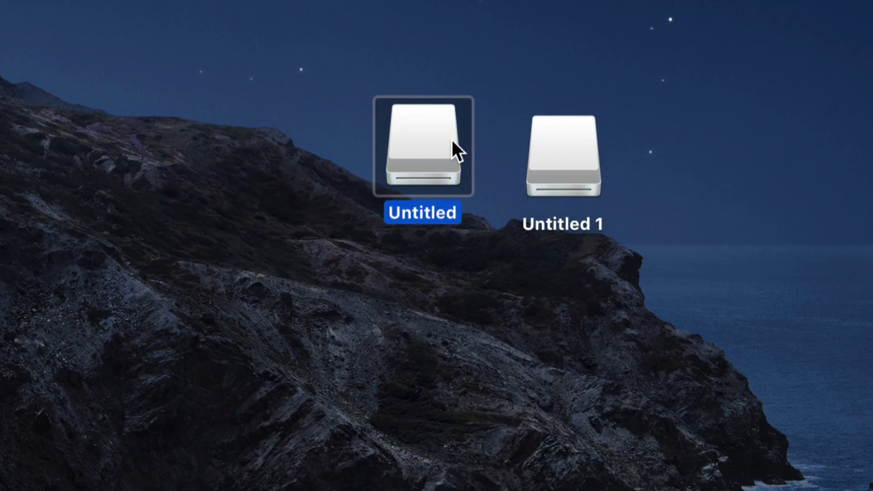
drag(452, 141, 465, 163)
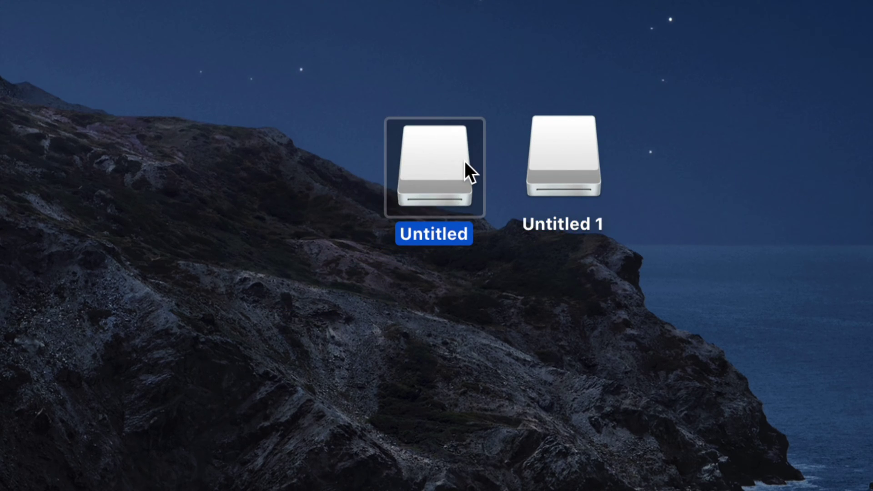
double_click(425, 171)
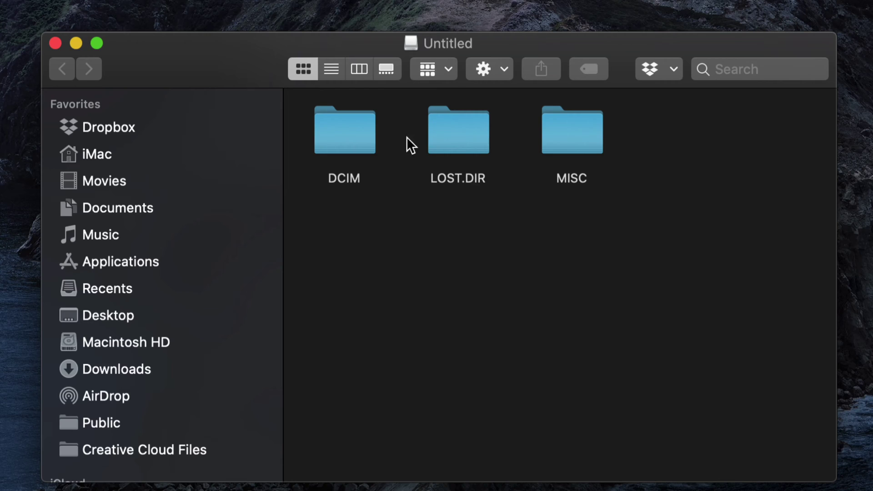
double_click(350, 134)
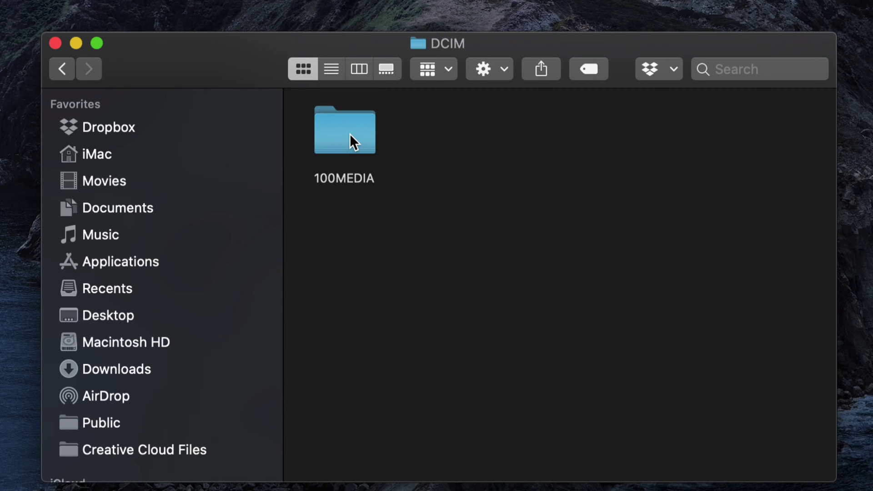
double_click(350, 133)
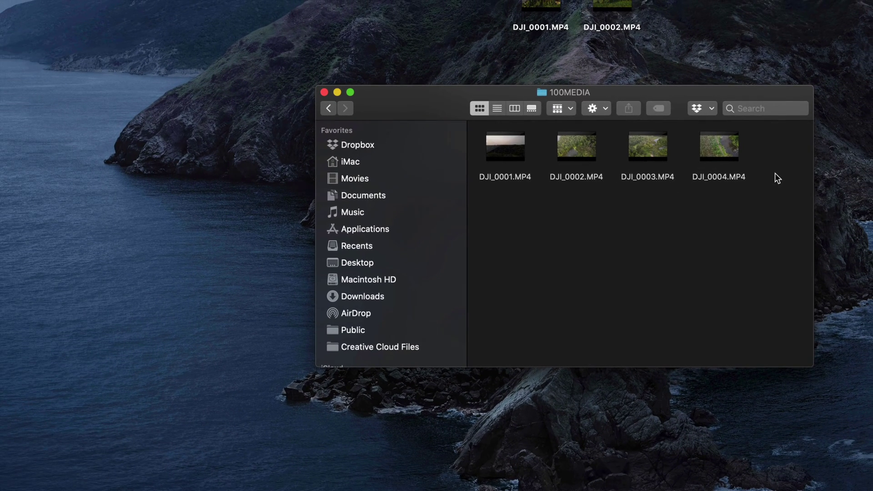
Step: Copy the four internal-memory clips to the desktop, keeping both DJI_0001 and DJI_0002 duplicates
mouse_move(716, 212)
mouse_down()
mouse_move(511, 148)
mouse_move(174, 151)
mouse_move(57, 205)
mouse_up()
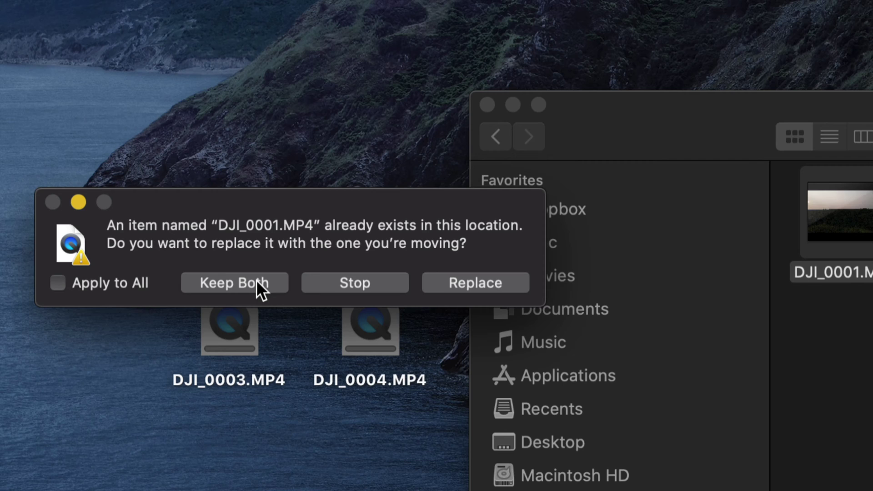
click(214, 285)
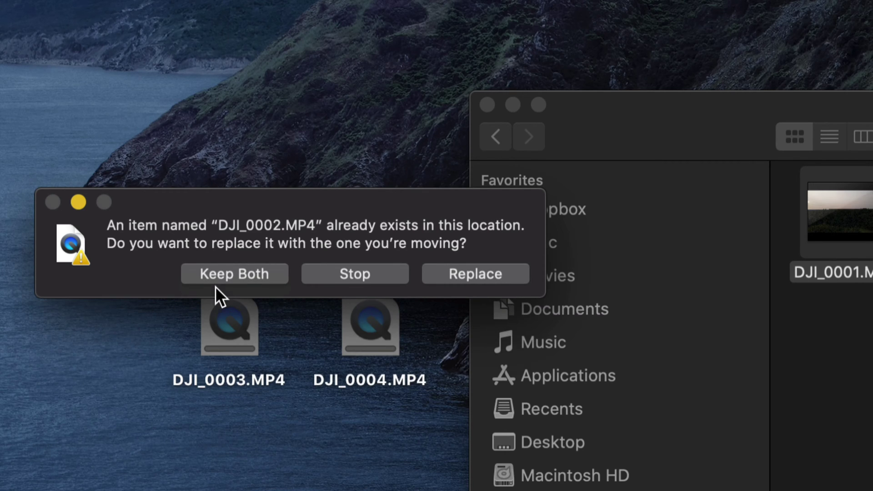
click(226, 275)
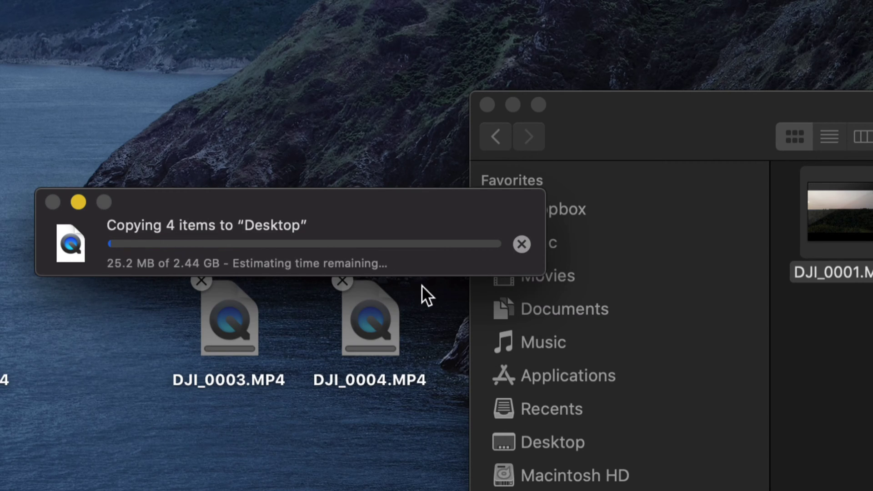
drag(296, 206, 368, 199)
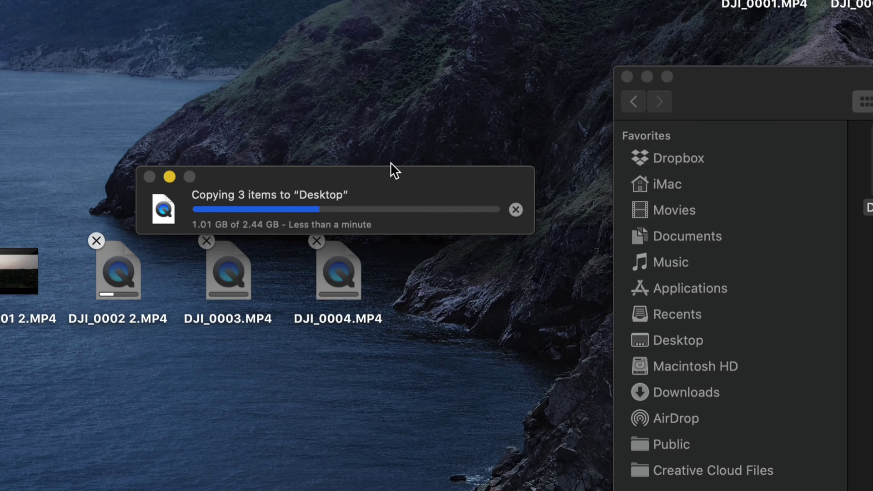
drag(727, 97, 713, 95)
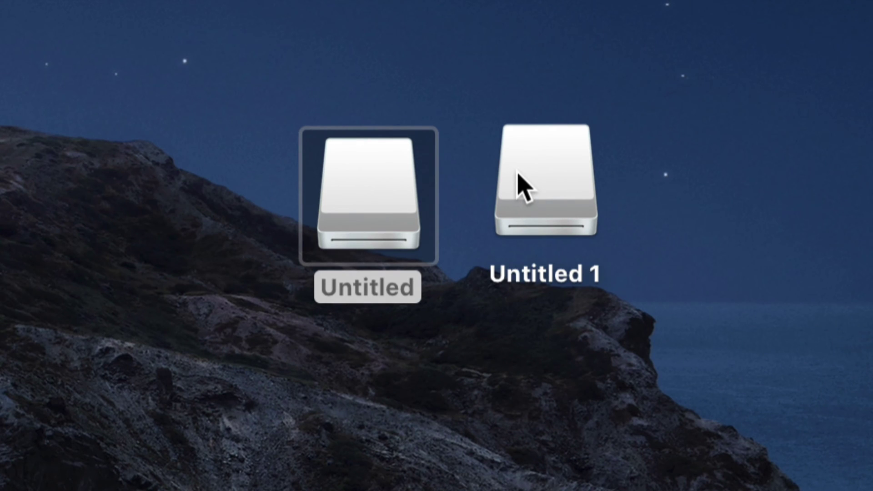
Step: Open the Untitled 1 SD card's DCIM > 100MEDIA folder and scroll through its clips
drag(518, 175, 551, 182)
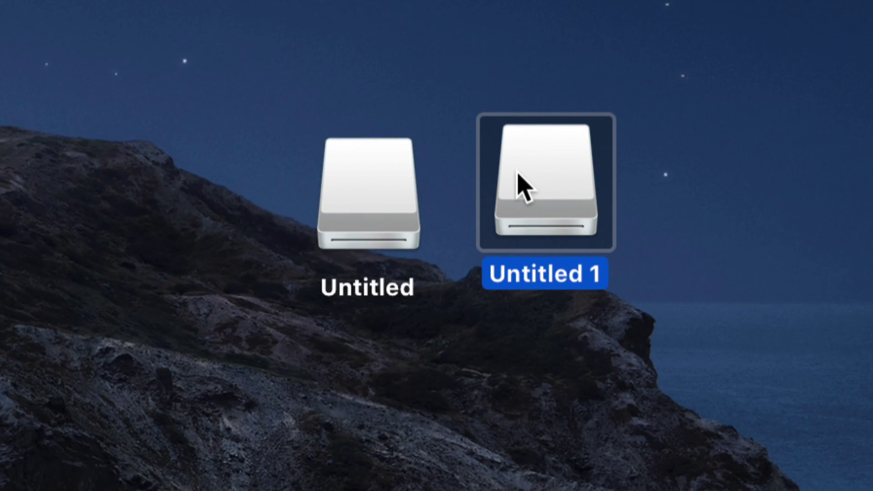
double_click(551, 182)
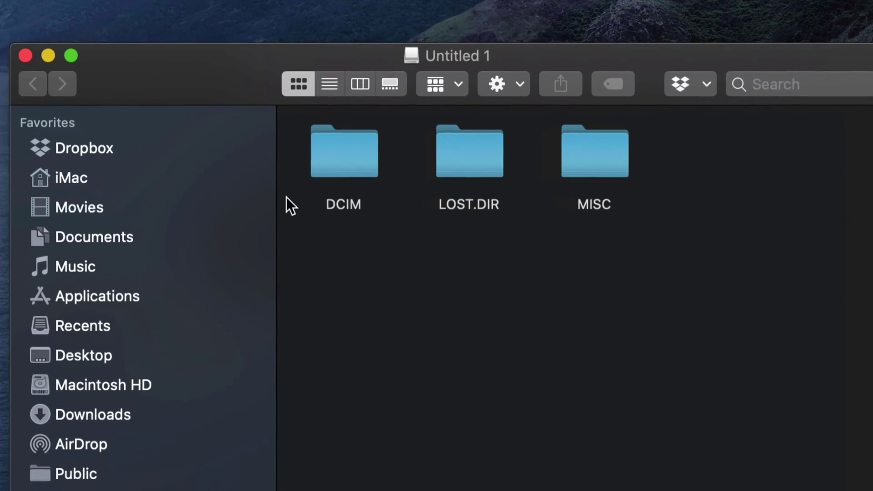
double_click(342, 153)
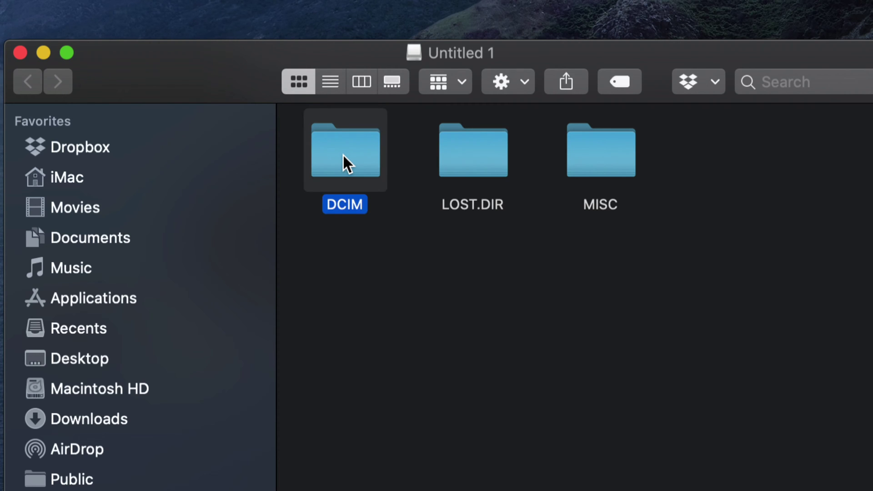
double_click(342, 153)
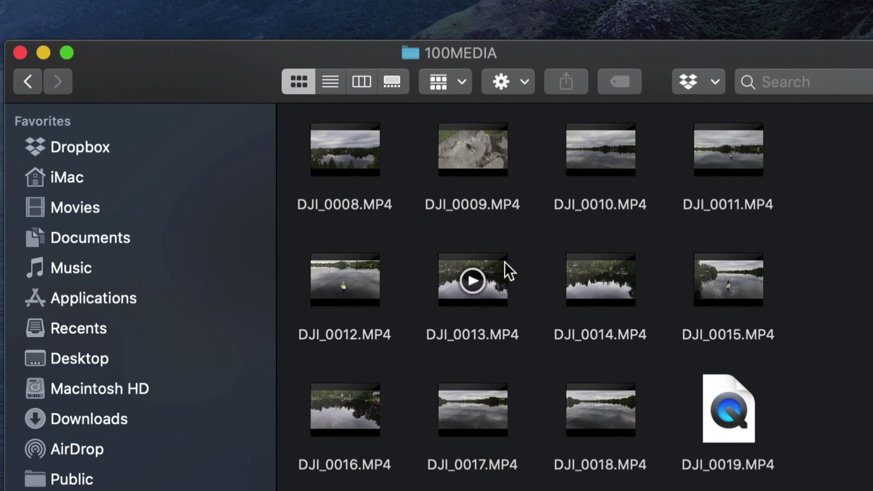
scroll(517, 287, down, 3)
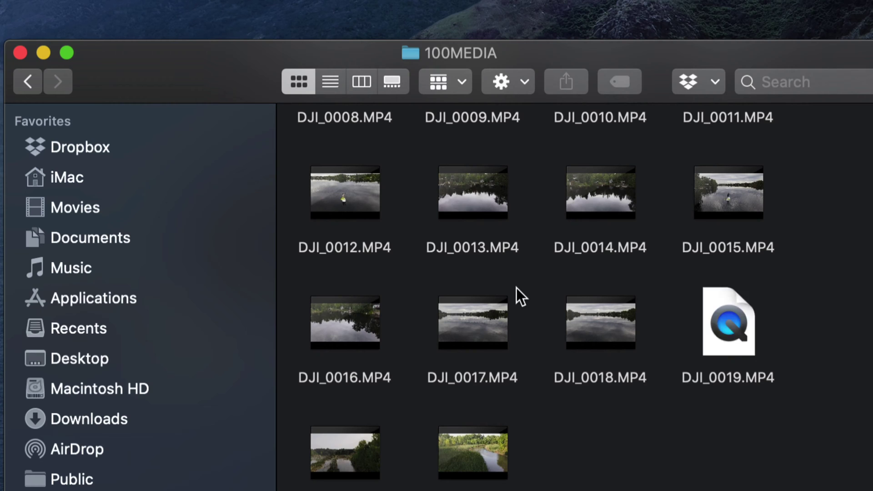
scroll(516, 288, up, 3)
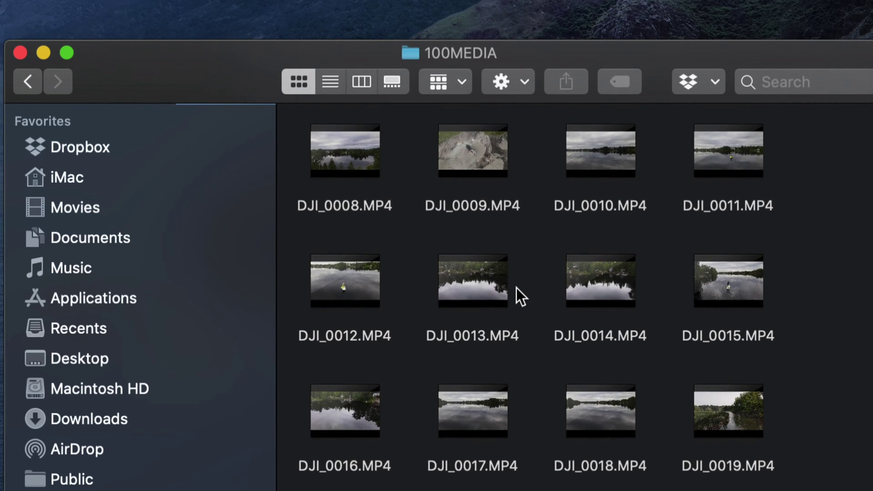
scroll(517, 288, down, 2)
scroll(516, 288, down, 2)
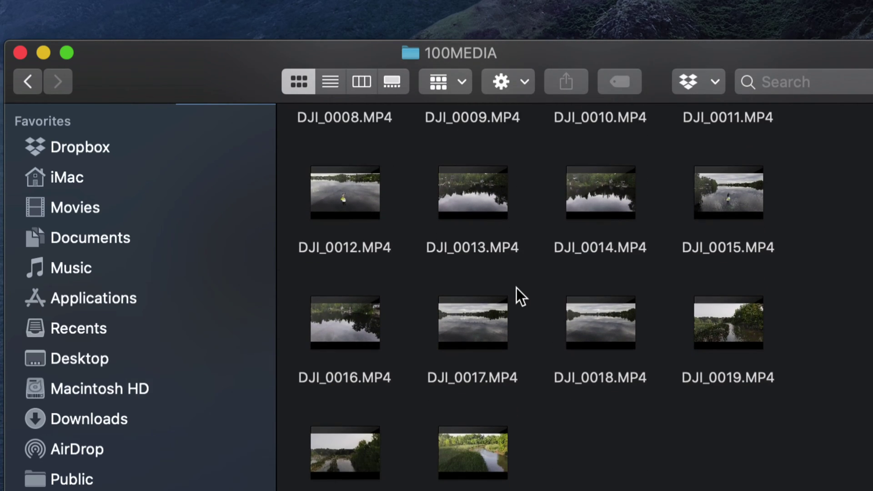
Step: Clear trial selections, then select SD card clips DJI_0019, DJI_0020 and DJI_0021 together
scroll(517, 288, up, 3)
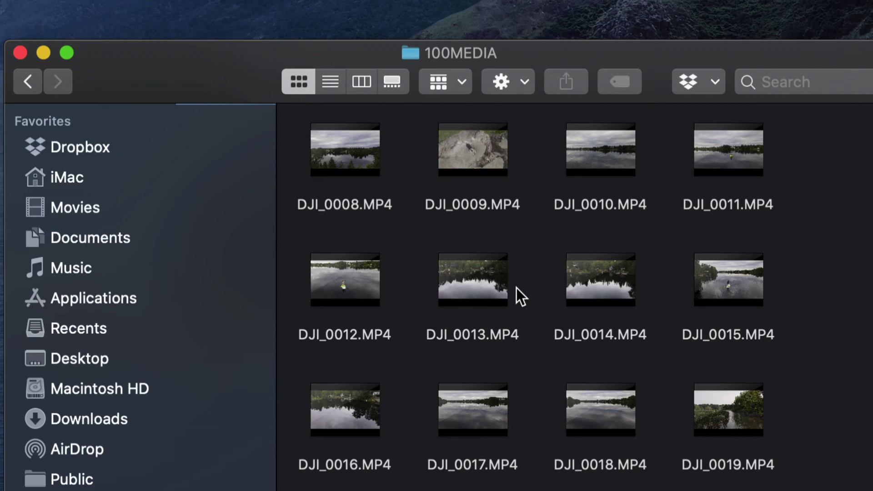
scroll(517, 288, down, 5)
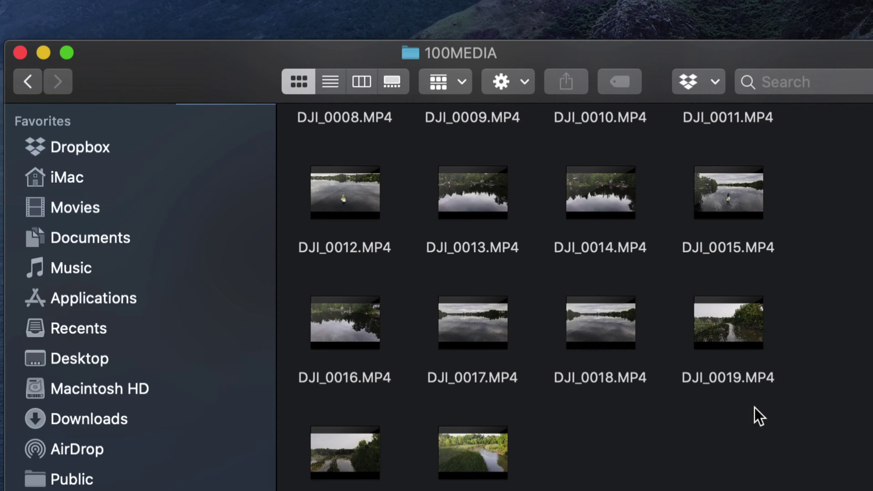
mouse_move(772, 422)
mouse_down()
mouse_move(371, 193)
mouse_move(354, 165)
mouse_up()
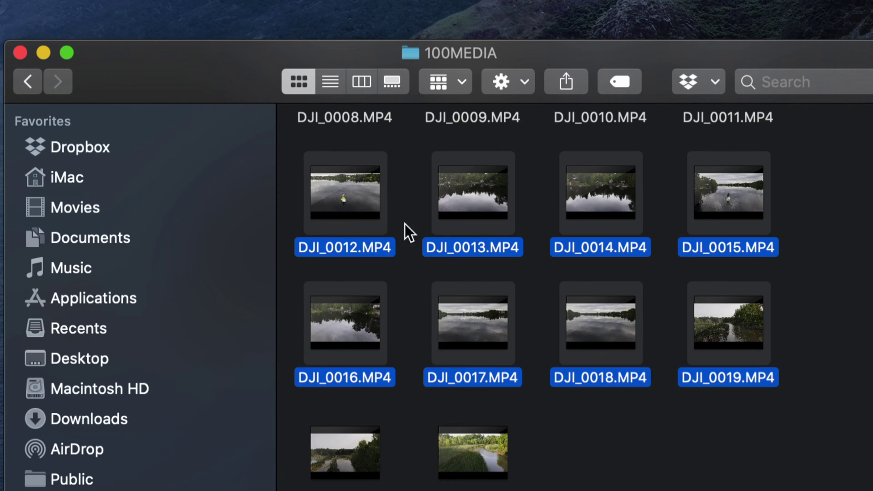
click(573, 405)
key(super+a)
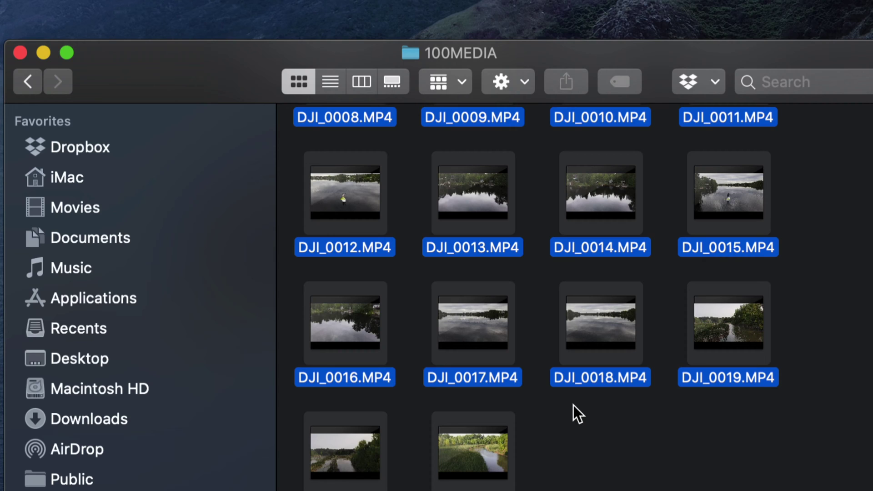
click(586, 422)
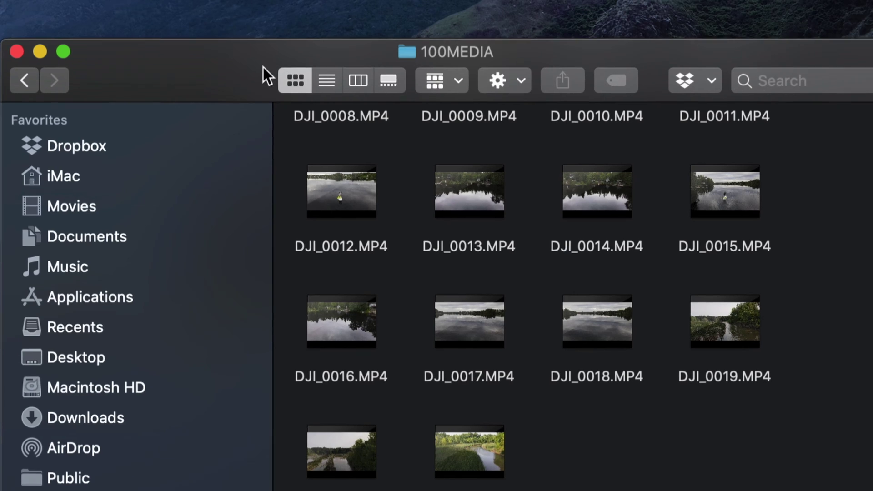
mouse_move(728, 324)
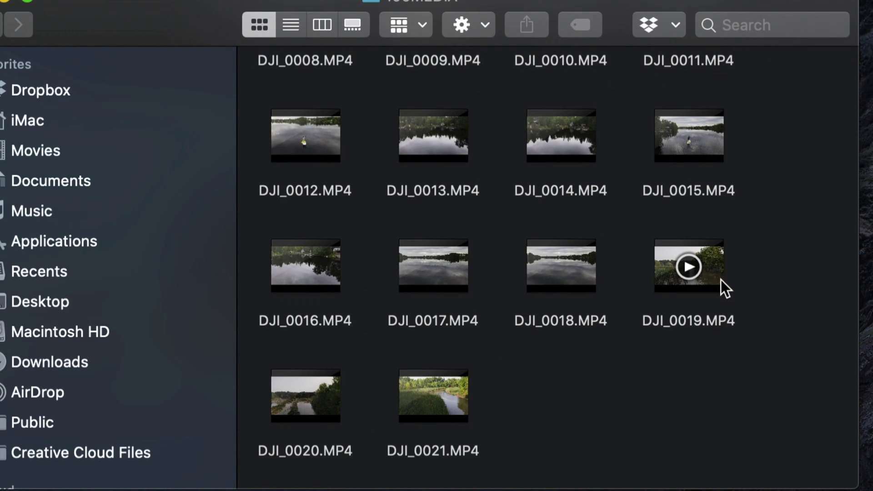
click(721, 280)
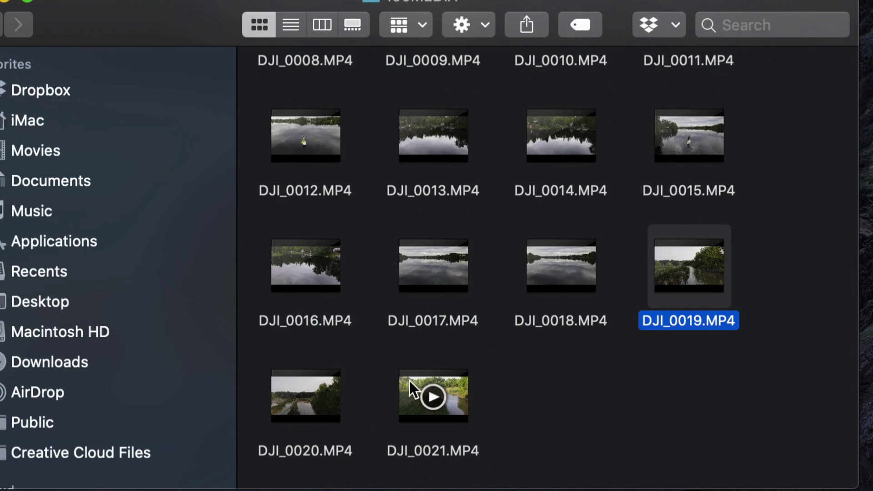
super+click(332, 414)
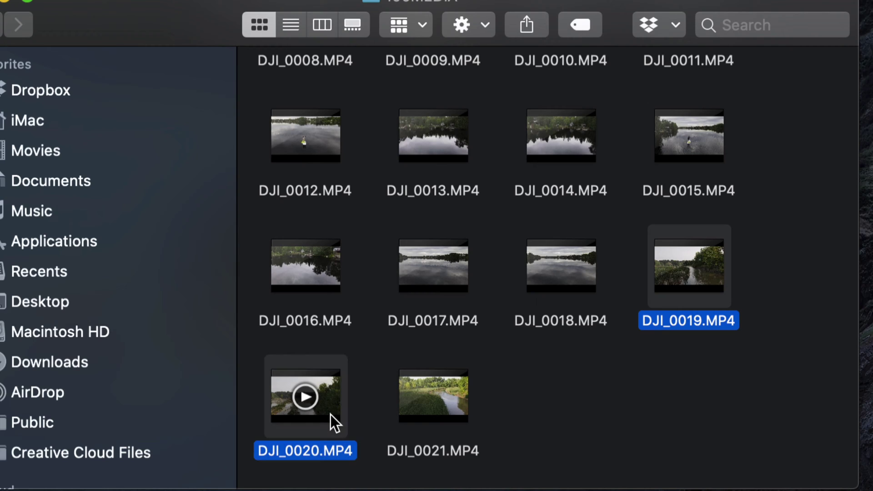
super+click(455, 412)
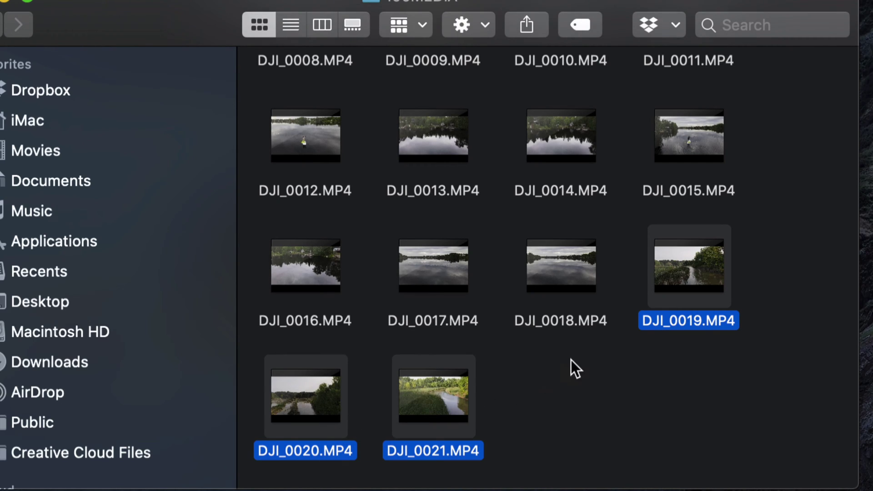
mouse_move(689, 265)
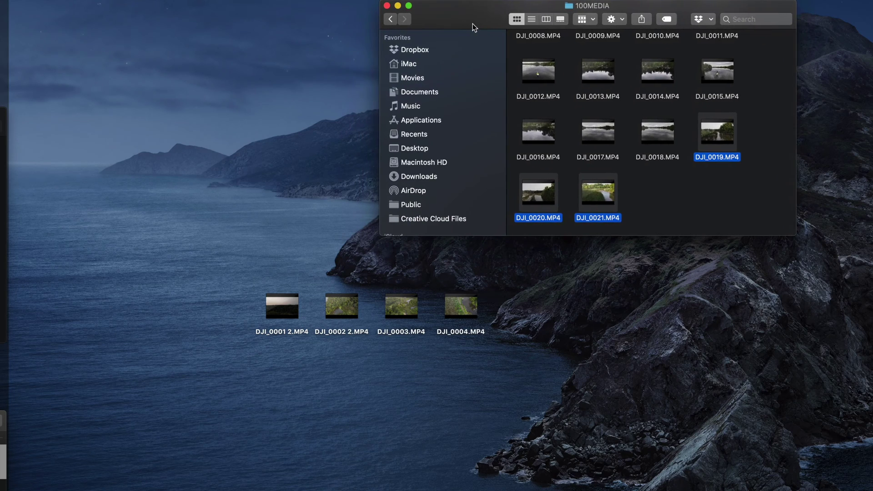
Step: Copy DJI_0019, DJI_0020 and DJI_0021 from the SD card window to the desktop
drag(472, 24, 483, 24)
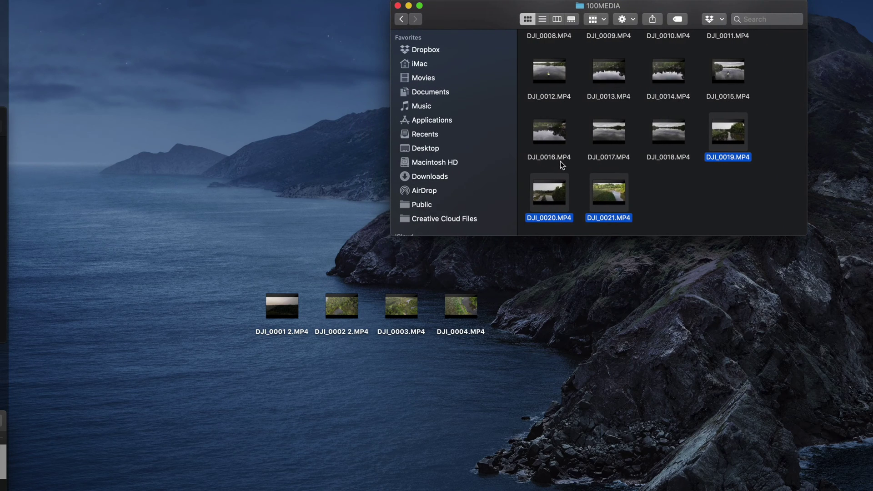
drag(555, 198, 281, 423)
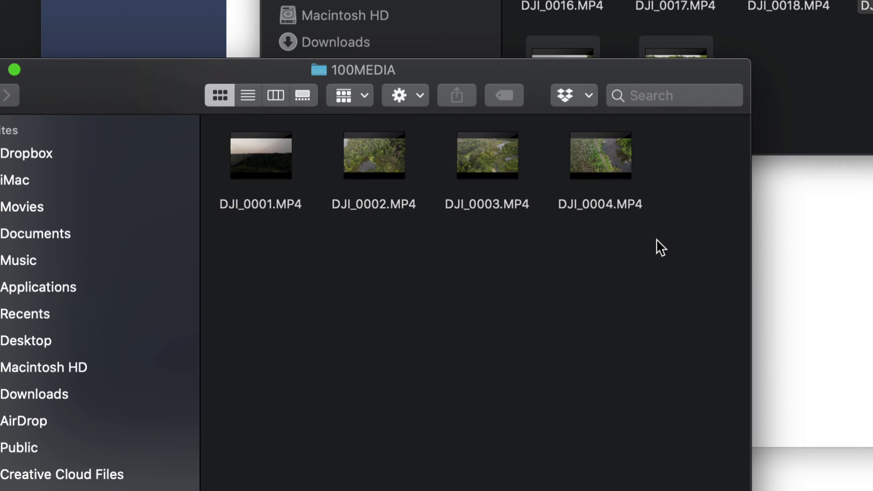
Step: Select DJI_0001 through DJI_0004 in the internal-memory 100MEDIA window and move them to the Trash
drag(544, 83, 585, 82)
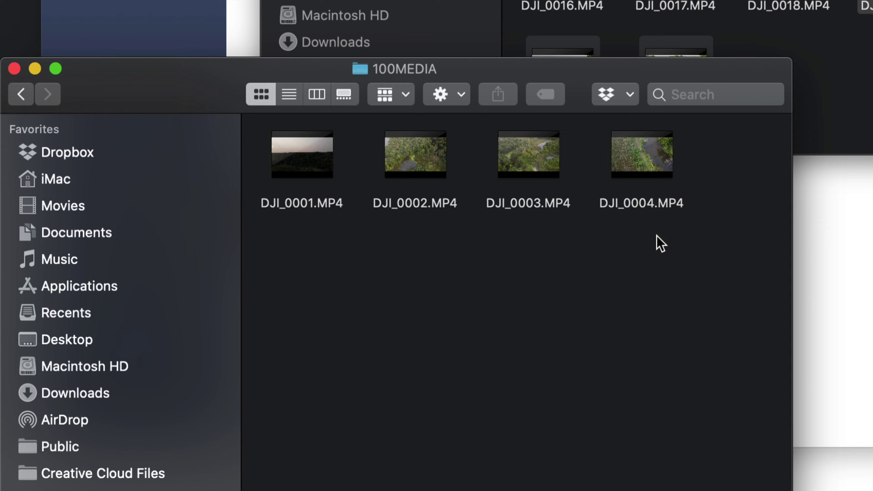
drag(656, 235, 299, 139)
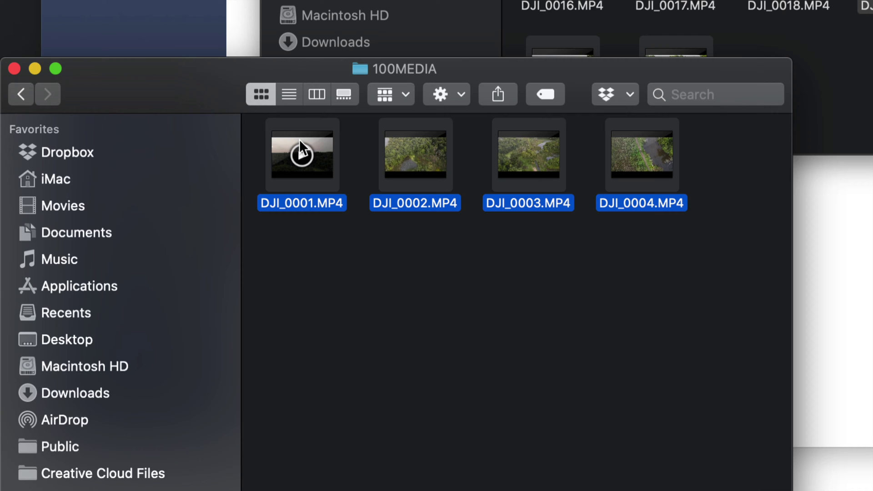
key(super+BackSpace)
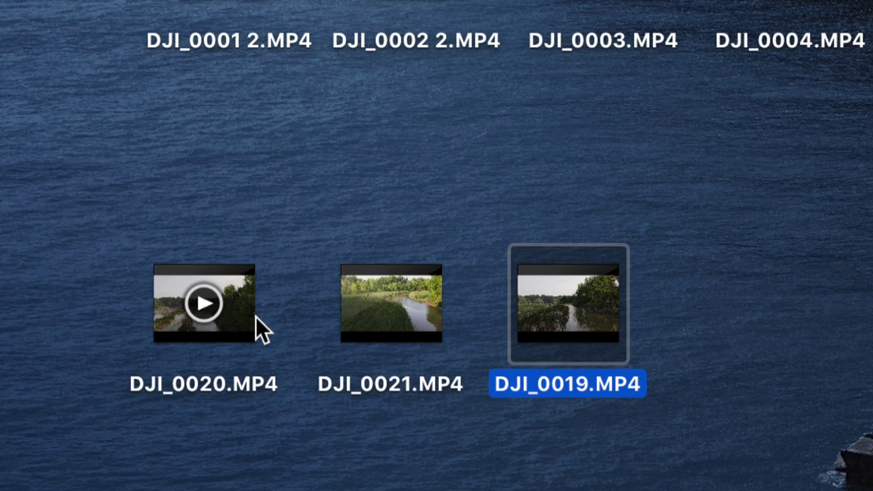
Step: Check the desktop copies DJI_0020, DJI_0021 and DJI_0019, then clear the selection
click(220, 321)
click(386, 326)
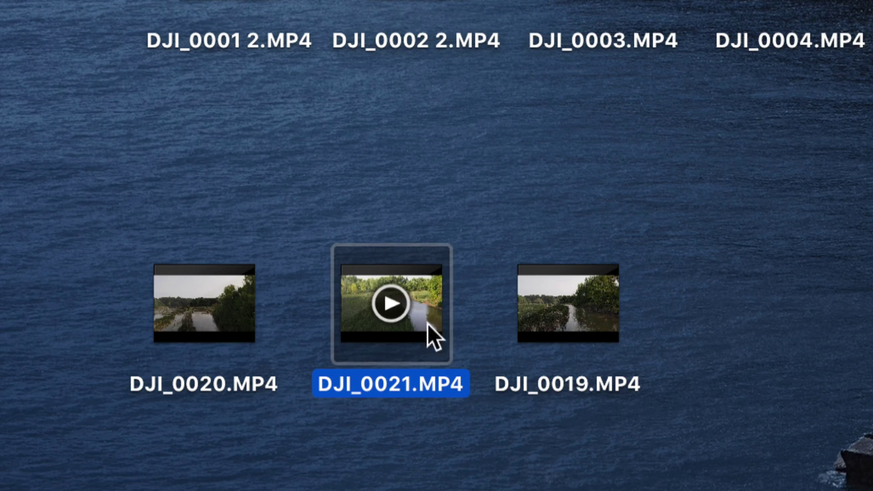
click(525, 322)
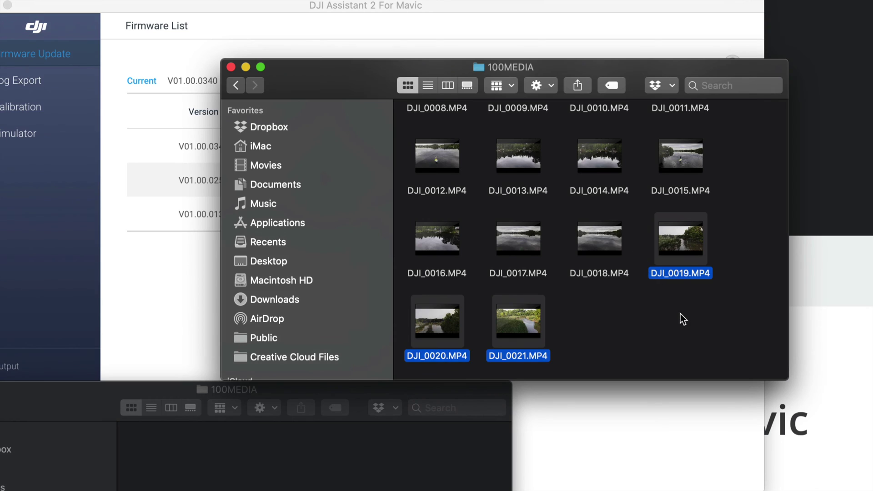
click(680, 314)
Step: Select all fourteen clips in the SD card's 100MEDIA folder and move them to the Trash
scroll(680, 315, up, 1)
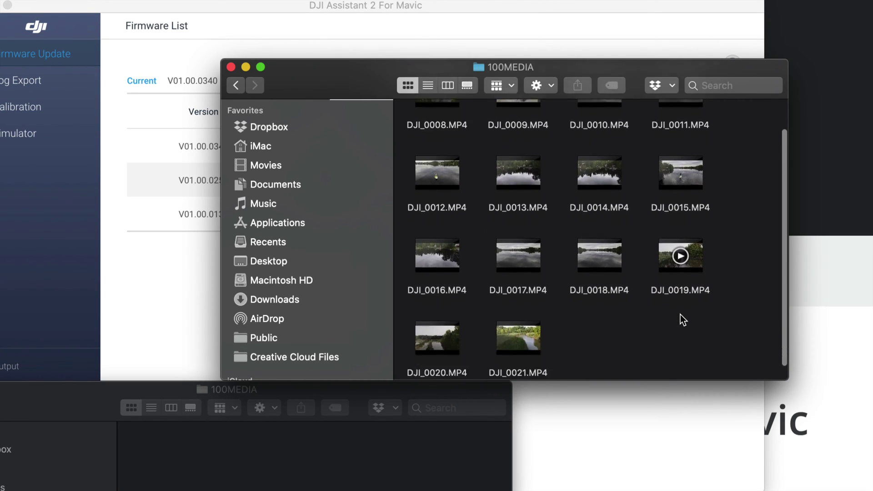
key(super+a)
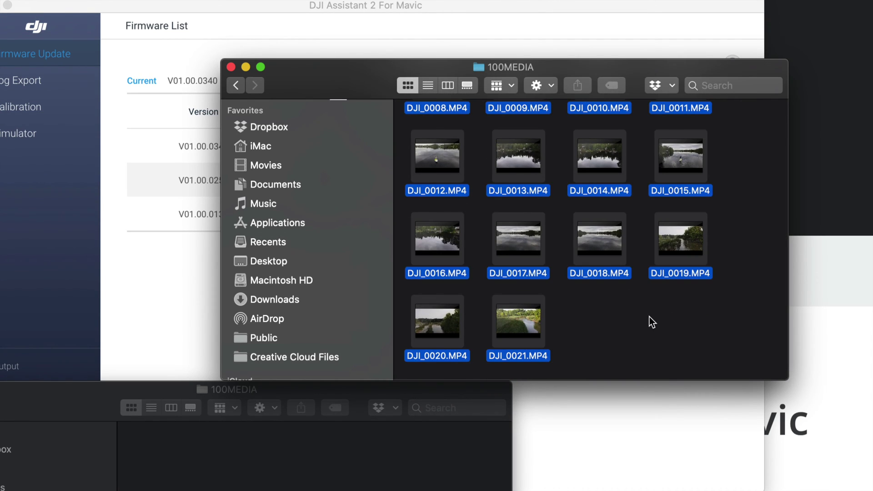
right_click(585, 246)
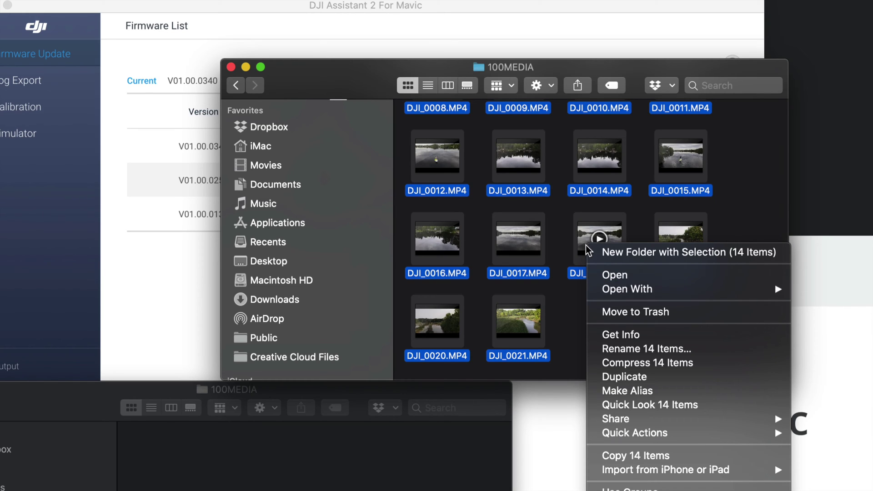
click(657, 313)
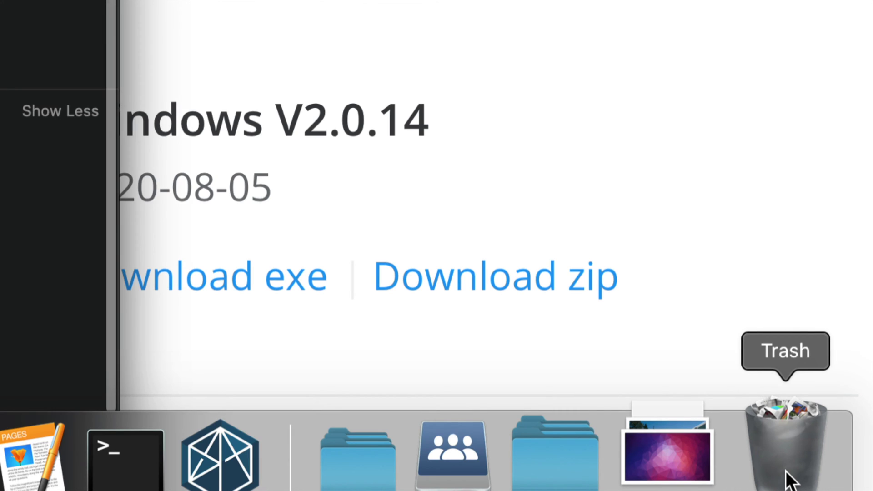
Step: Permanently erase the deleted drone clips by emptying the Trash from the Dock
right_click(787, 477)
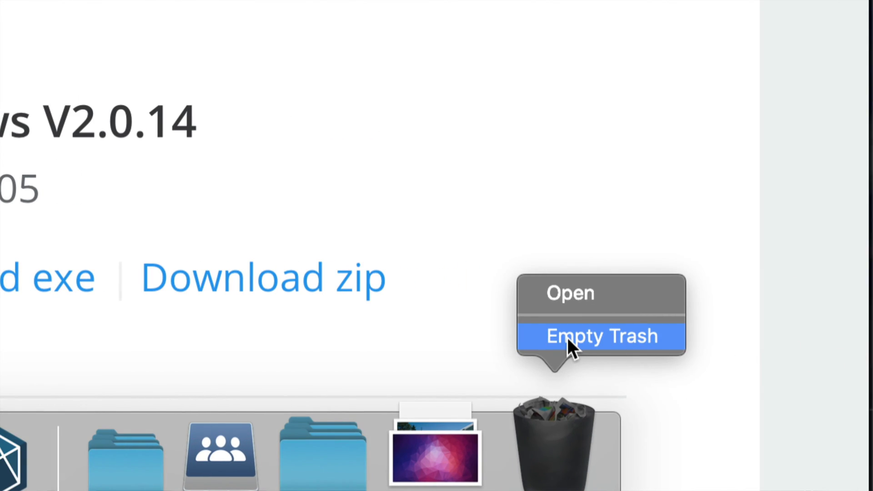
click(567, 337)
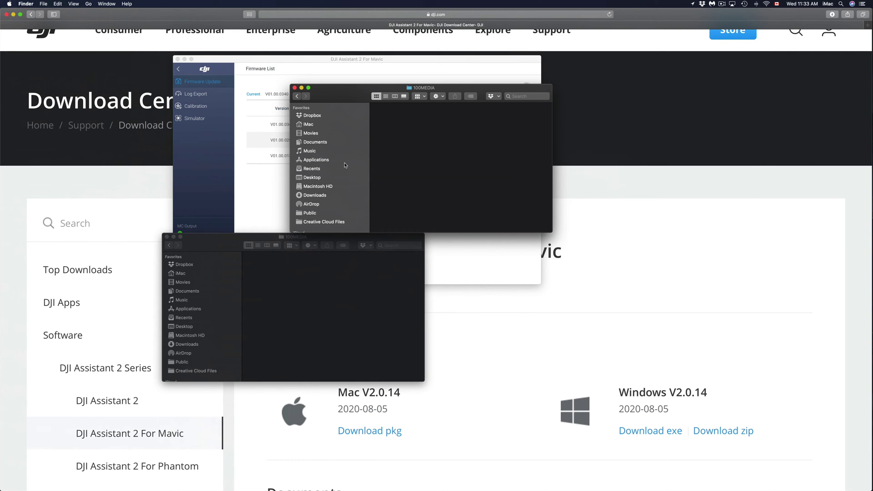
Step: Navigate back to the drive's top level and close both SD card Finder windows
click(298, 97)
click(298, 97)
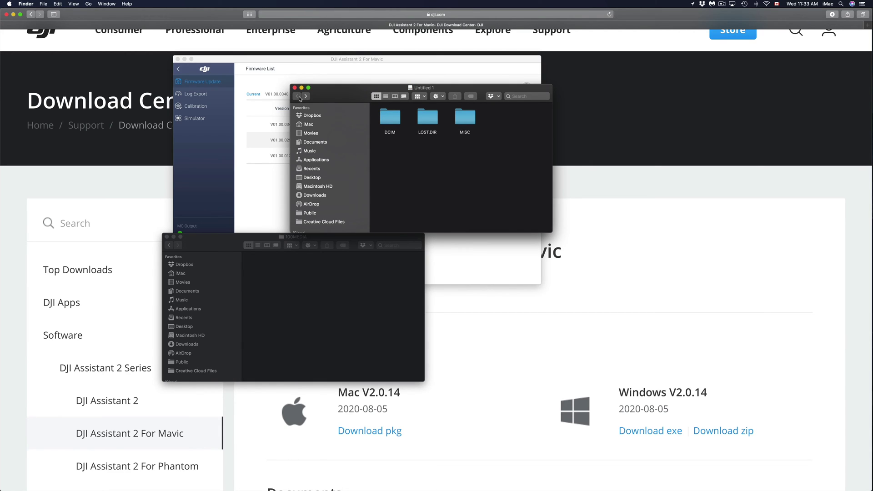
click(167, 237)
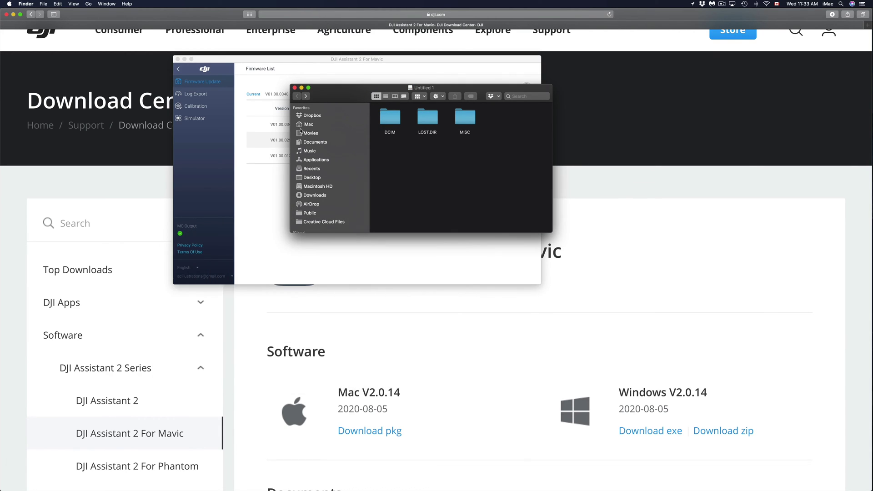
click(295, 88)
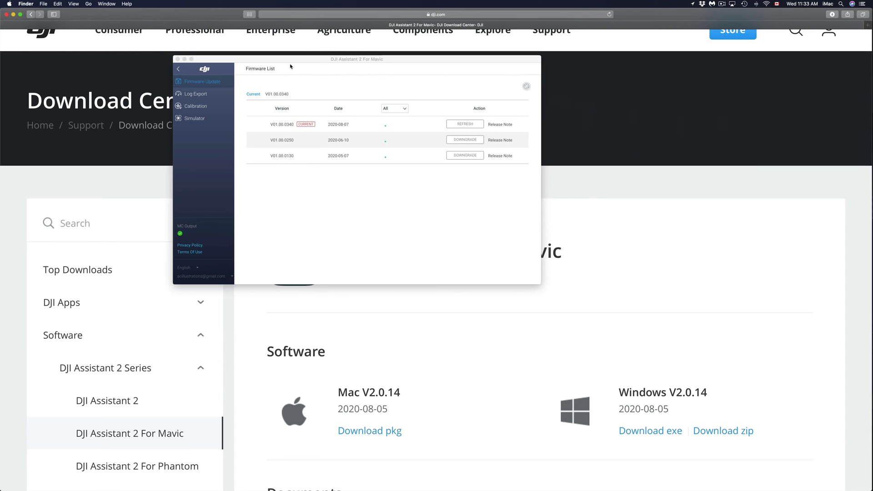
Step: View Simulator, Calibration and Log Export, quit DJI Assistant, then select desktop clips DJI_0019–DJI_0021
drag(283, 62, 343, 153)
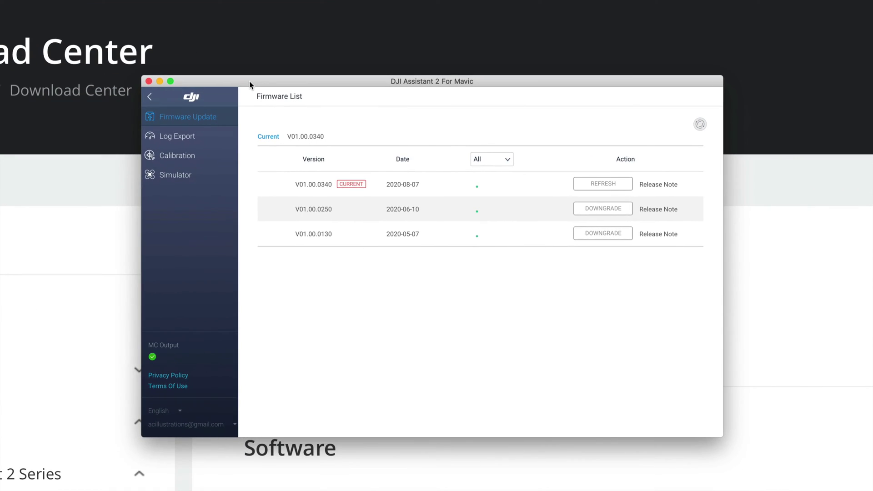
click(186, 184)
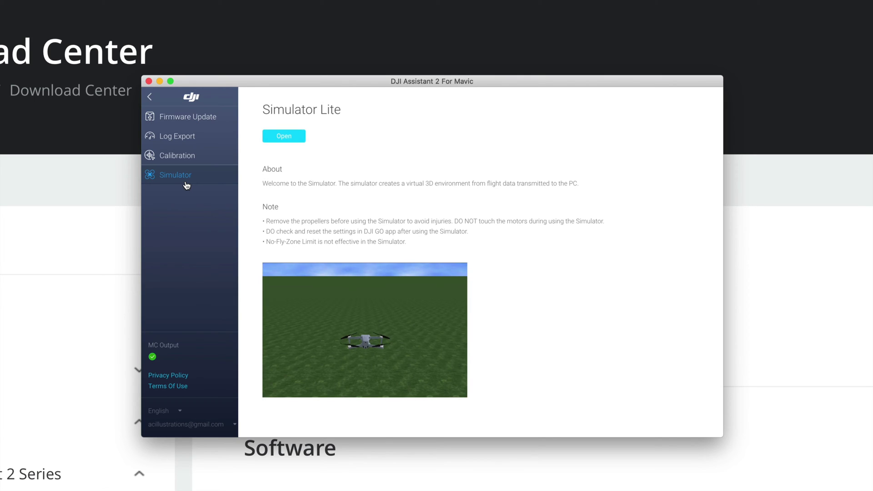
click(188, 156)
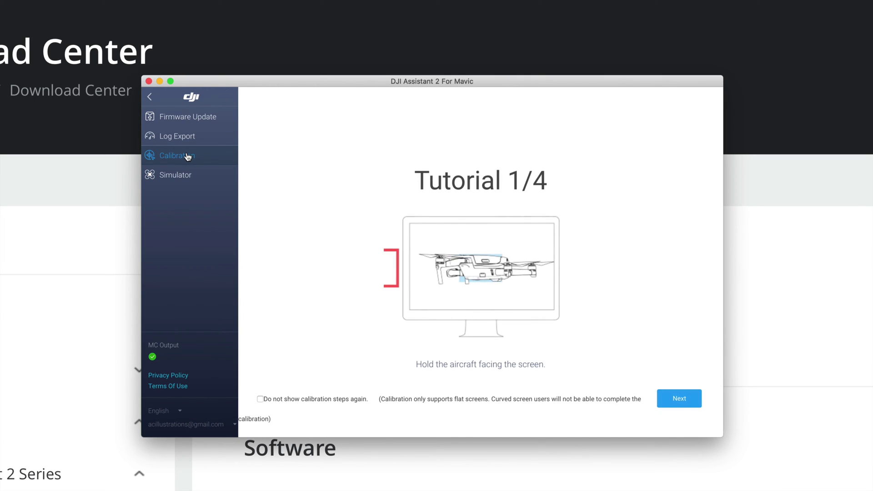
click(197, 140)
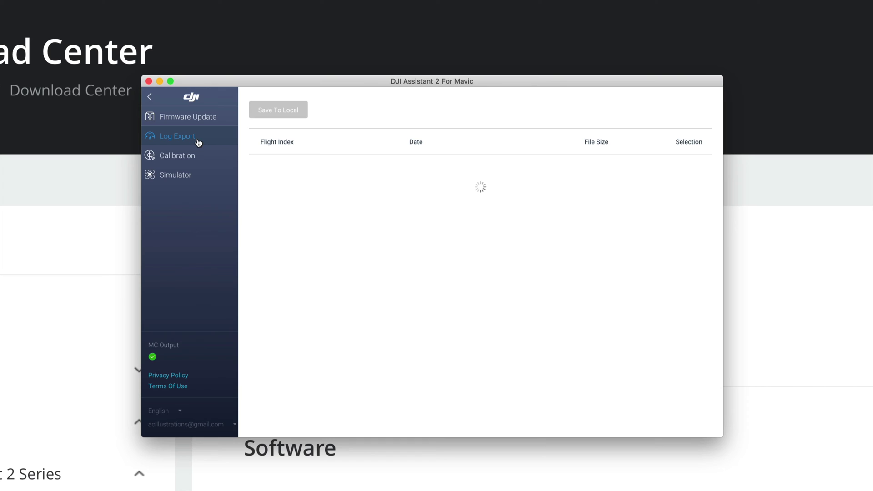
click(148, 81)
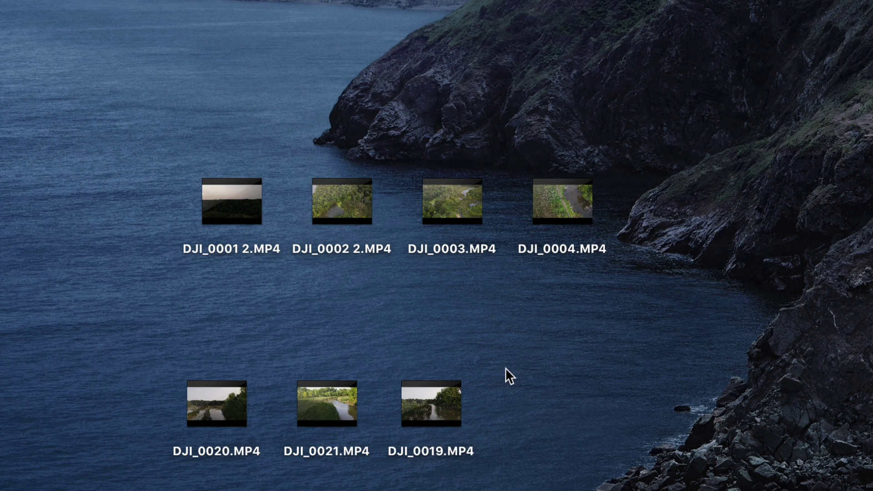
mouse_move(506, 370)
mouse_down()
mouse_move(225, 419)
mouse_move(259, 307)
mouse_up()
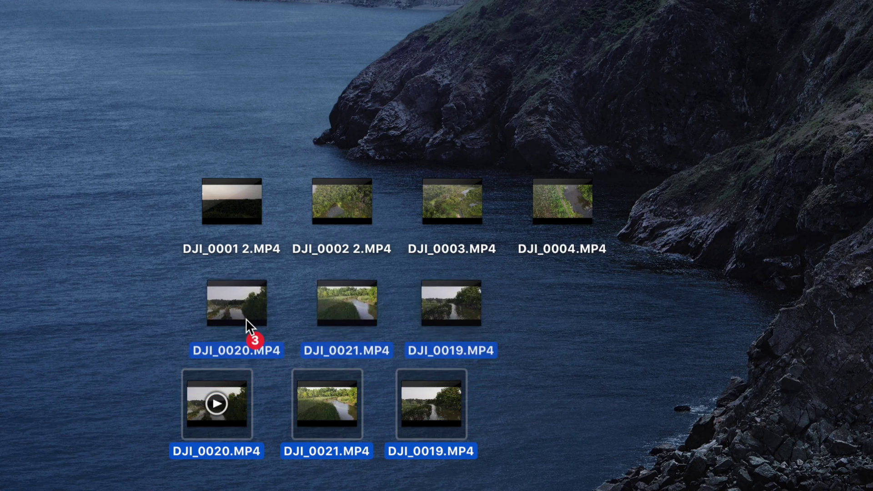
click(671, 304)
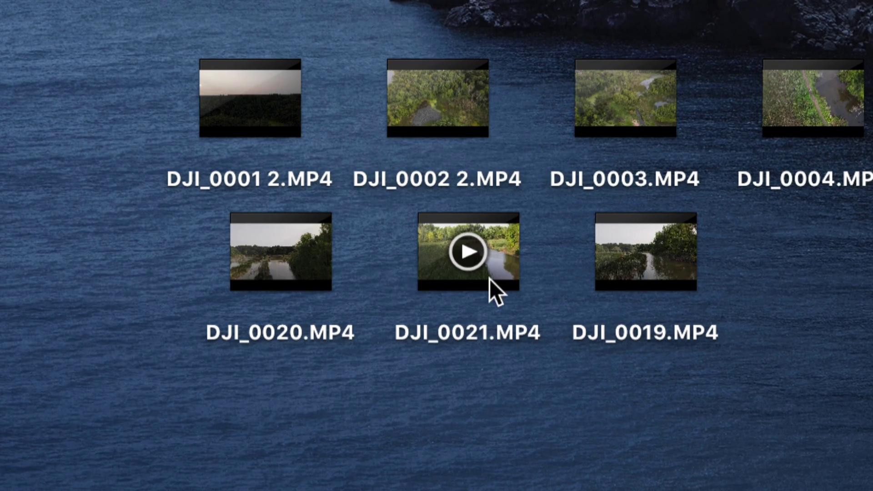
right_click(498, 280)
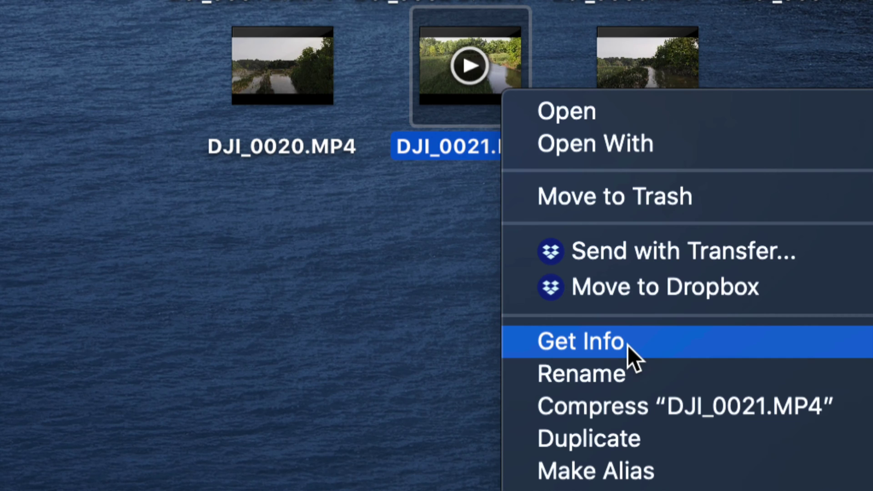
click(628, 345)
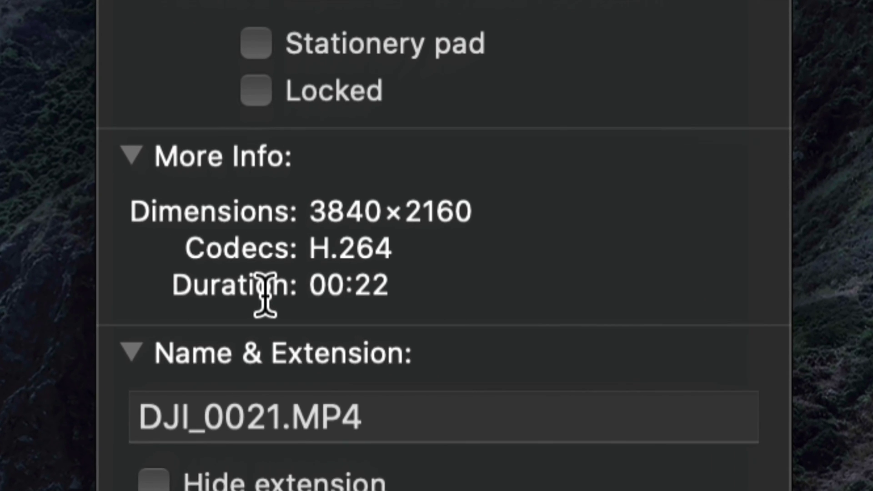
drag(320, 182, 502, 185)
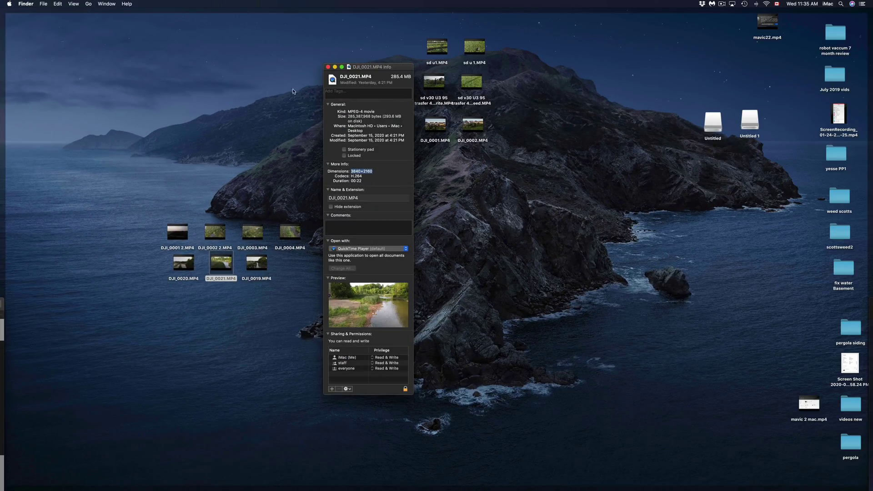
key(super+w)
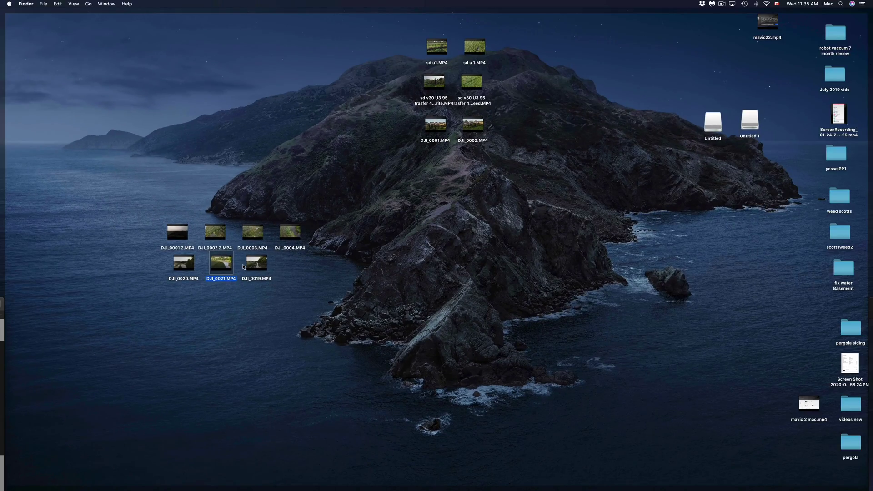
Step: Quick Look DJI_0021.MP4 to watch the clip play
mouse_move(221, 262)
key(space)
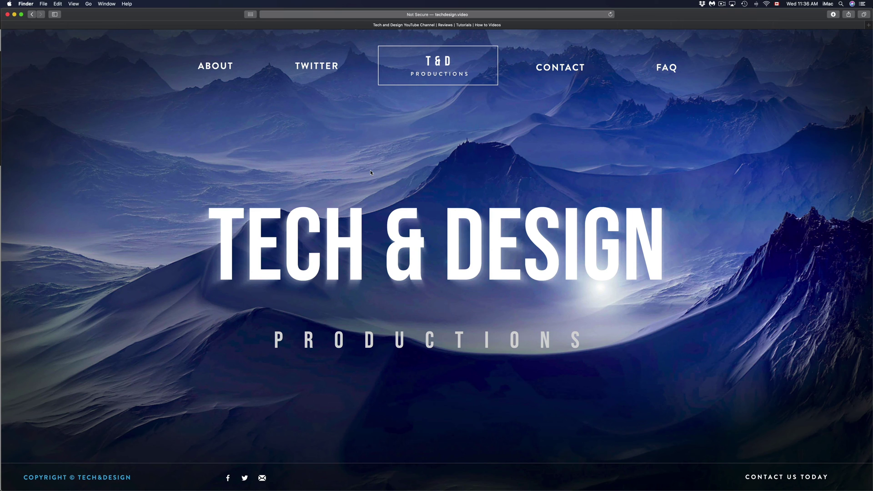
Step: Bring the Safari window showing the Tech & Design Productions homepage to the front
click(744, 201)
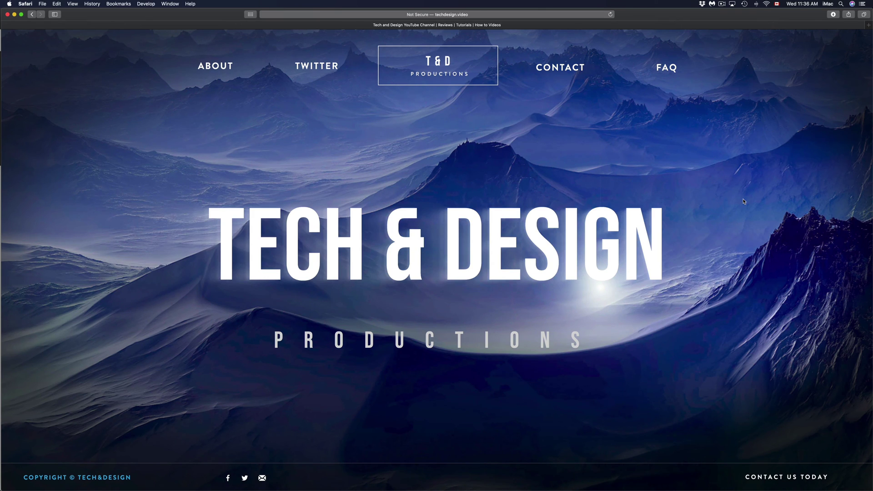